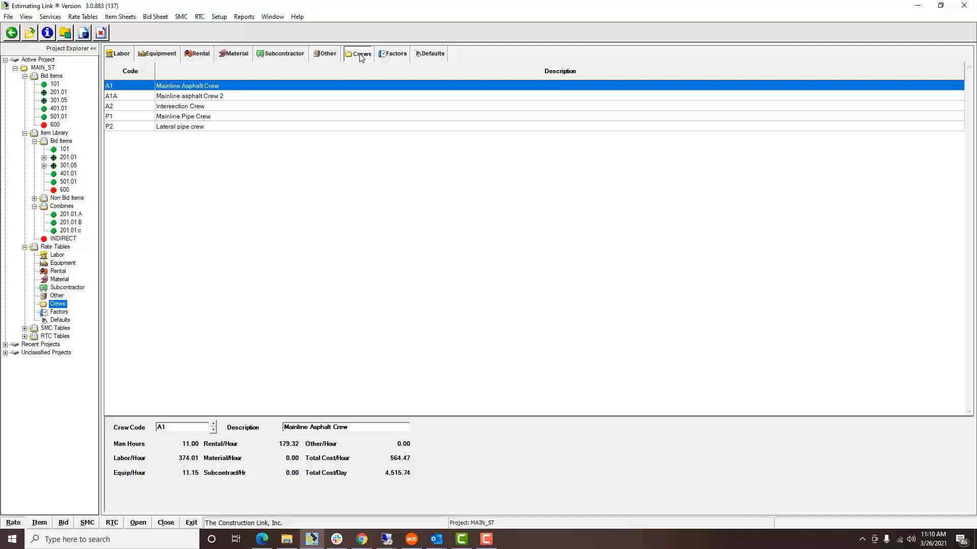
Step: Create a new crew with the code A1B and the description "training"
click(56, 18)
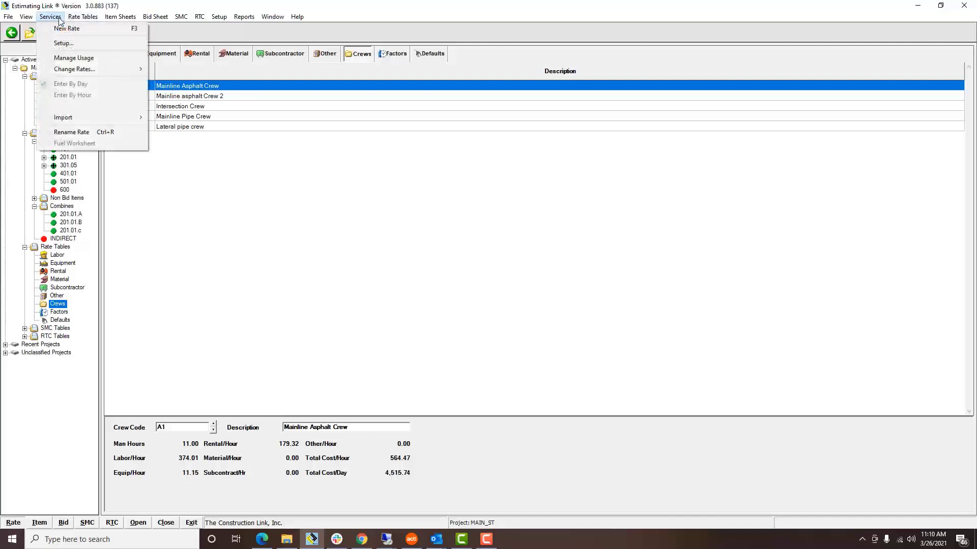
click(92, 30)
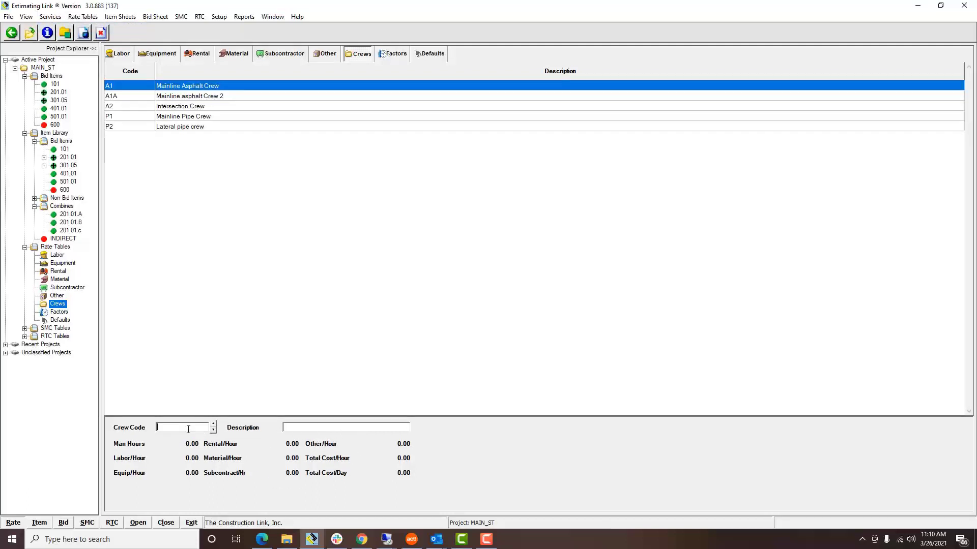
text(A1B)
click(321, 429)
text(training)
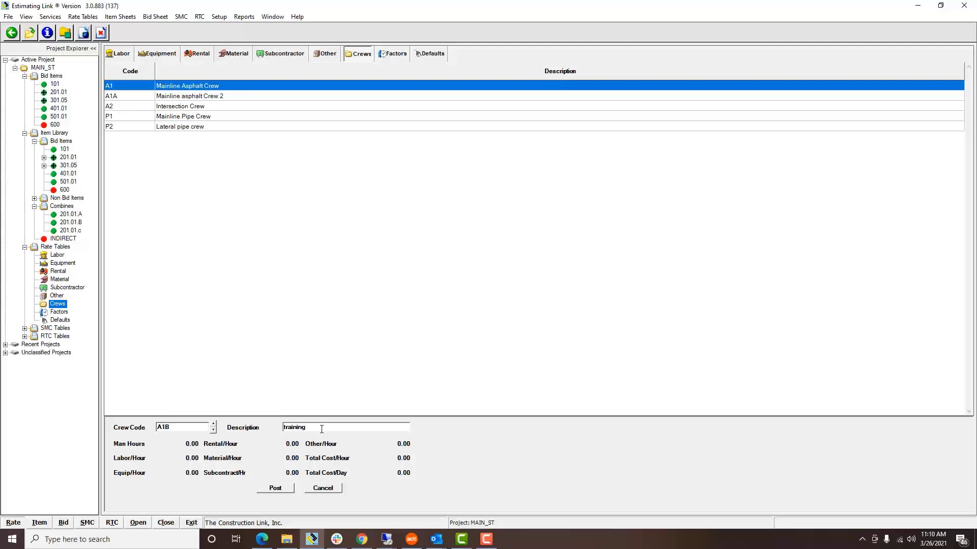
click(275, 488)
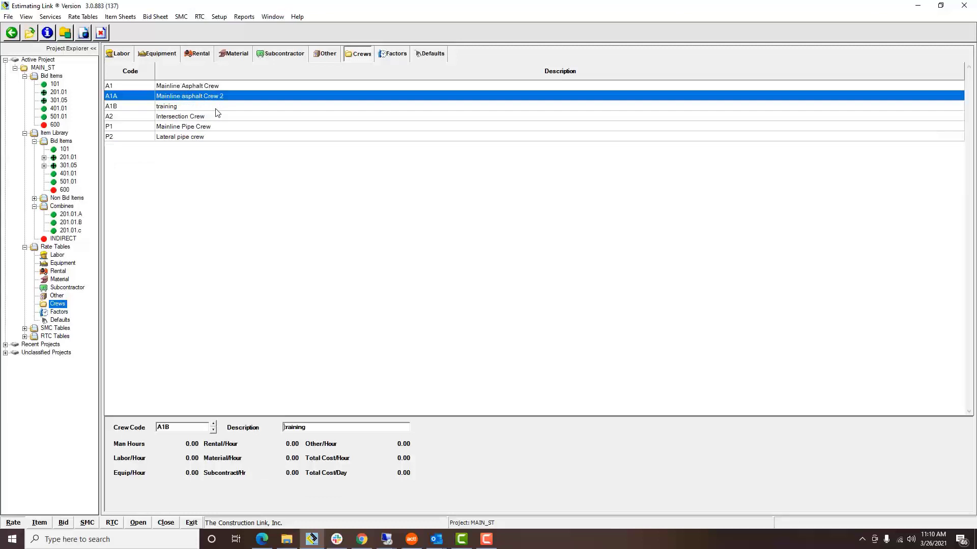
Step: Open the details of crew A1B and add one Foreman from the labor library
double_click(172, 108)
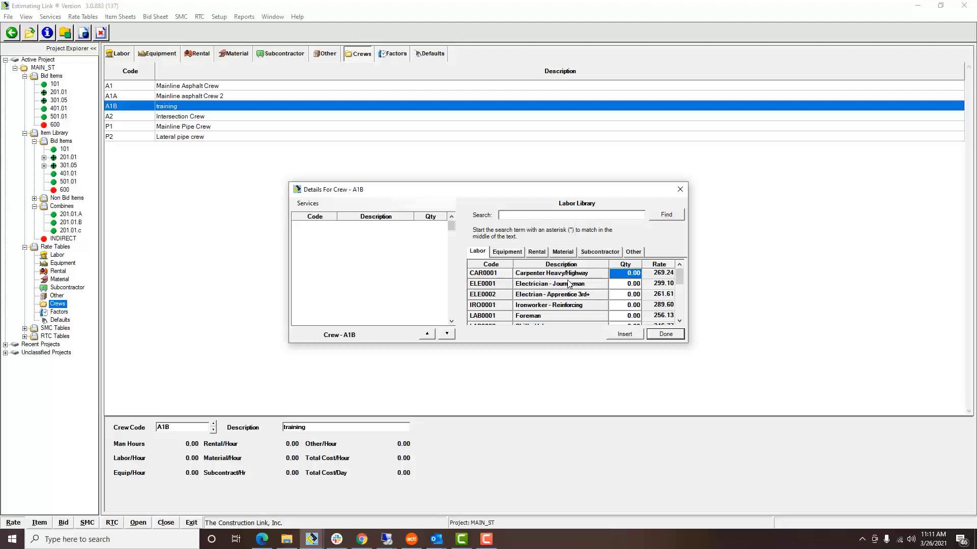
click(507, 252)
click(536, 251)
click(562, 252)
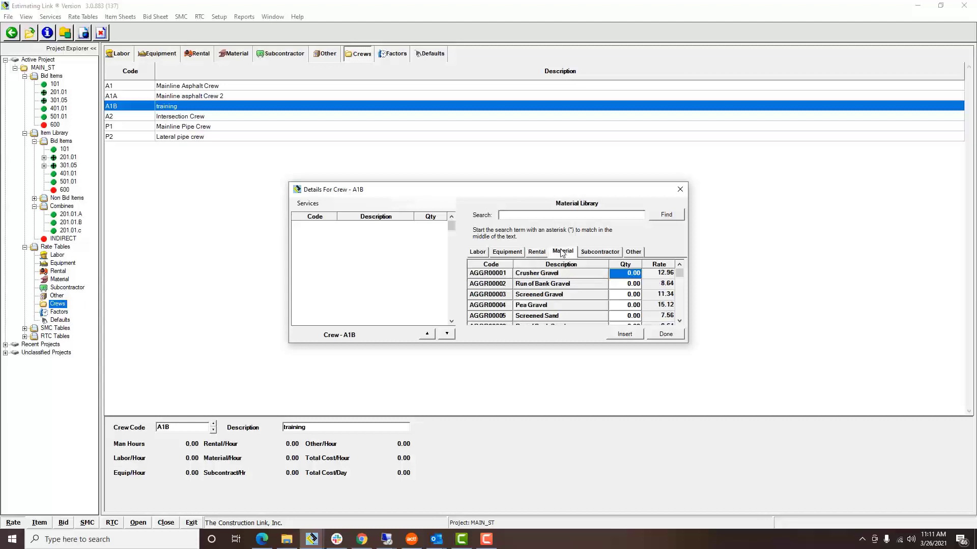
click(478, 252)
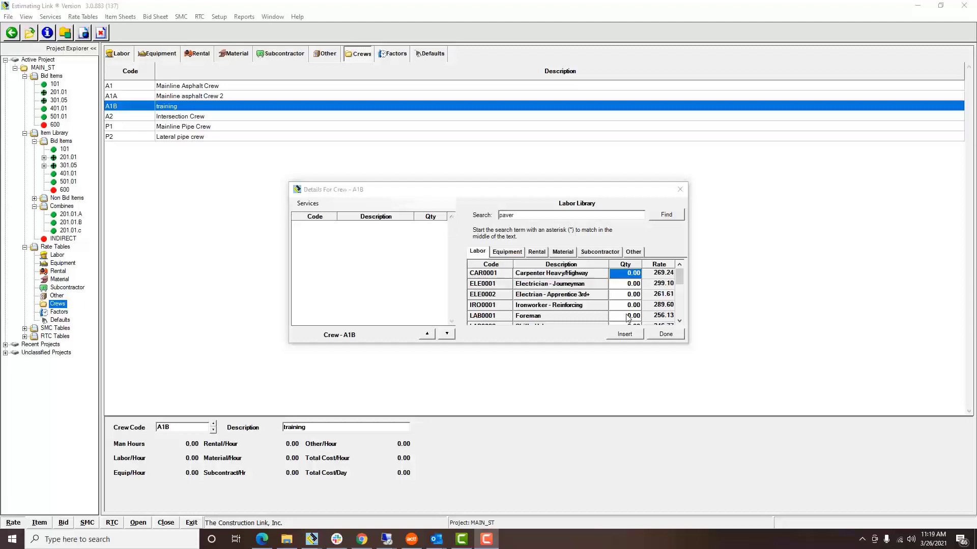
click(626, 316)
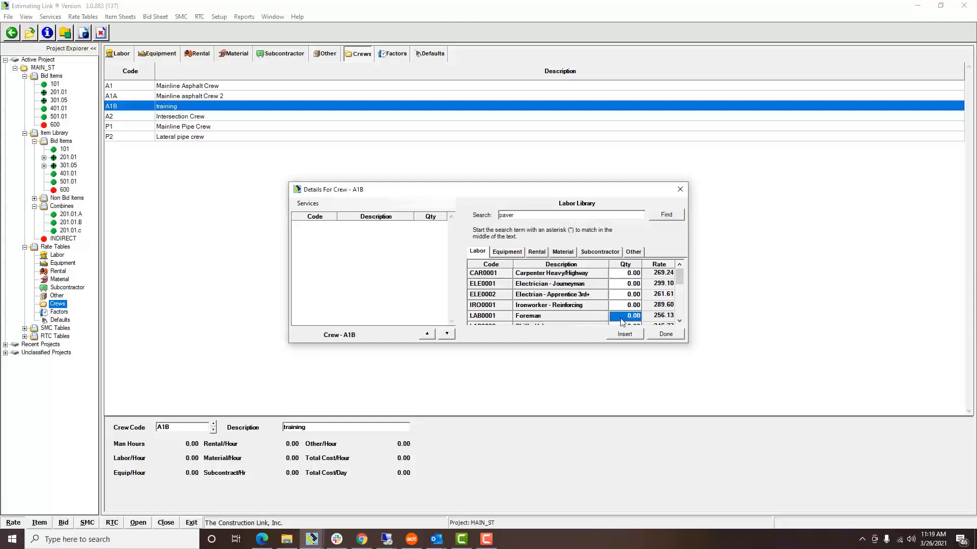
double_click(631, 317)
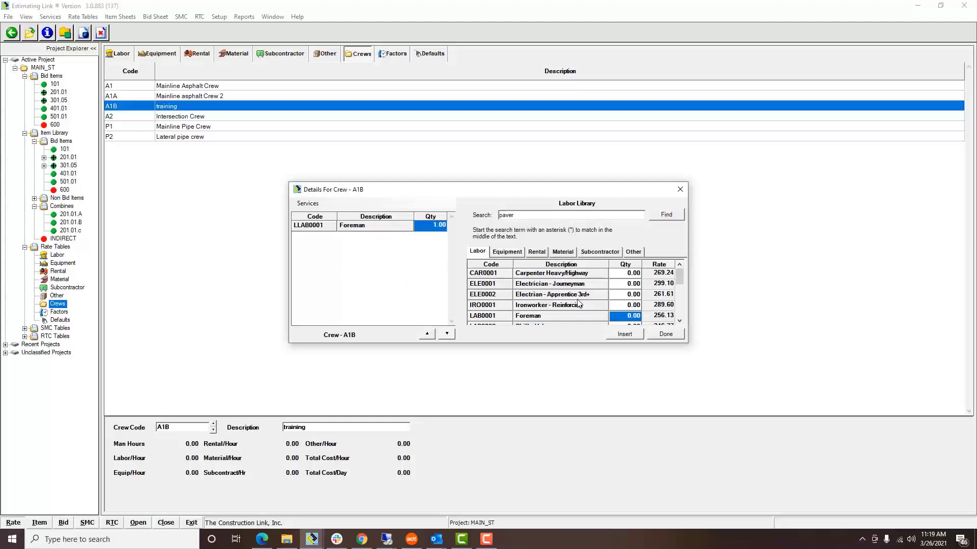
Step: Add two Skilled laborers and two Basic Laborers to the crew from the labor library
key(Down)
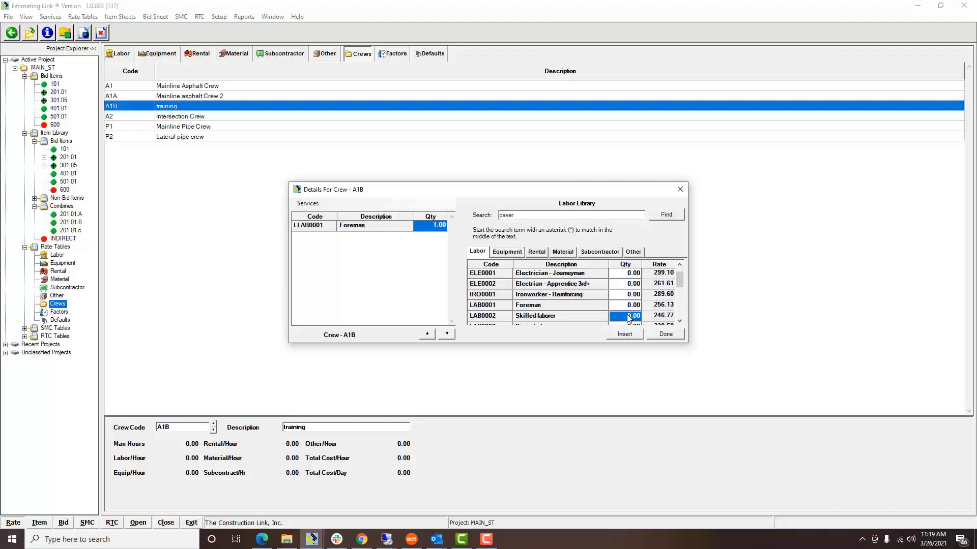
text(2)
key(Return)
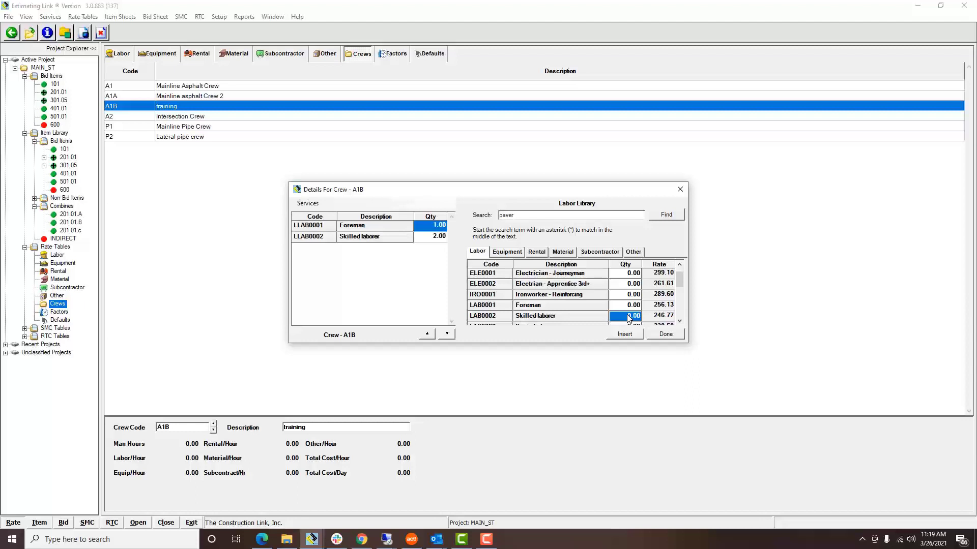
key(Down)
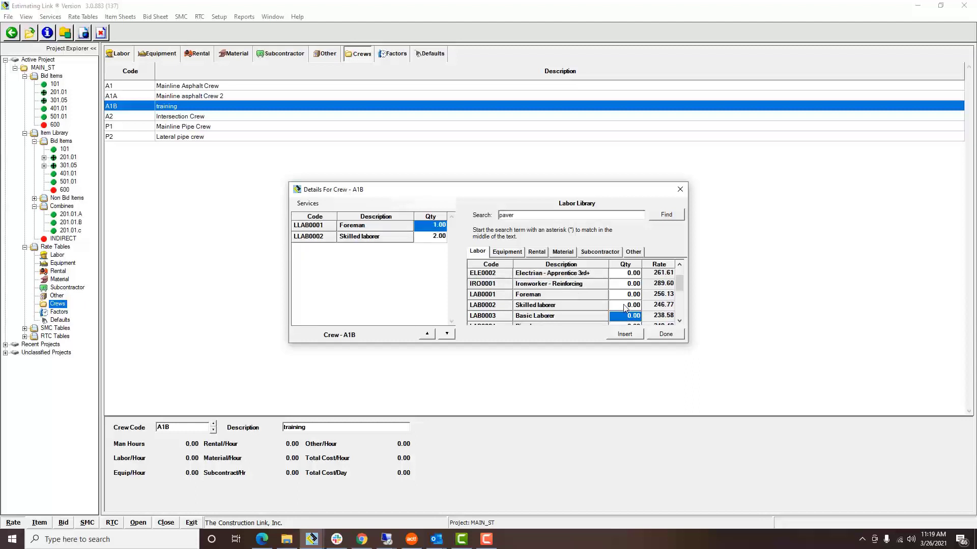
text(2)
key(Return)
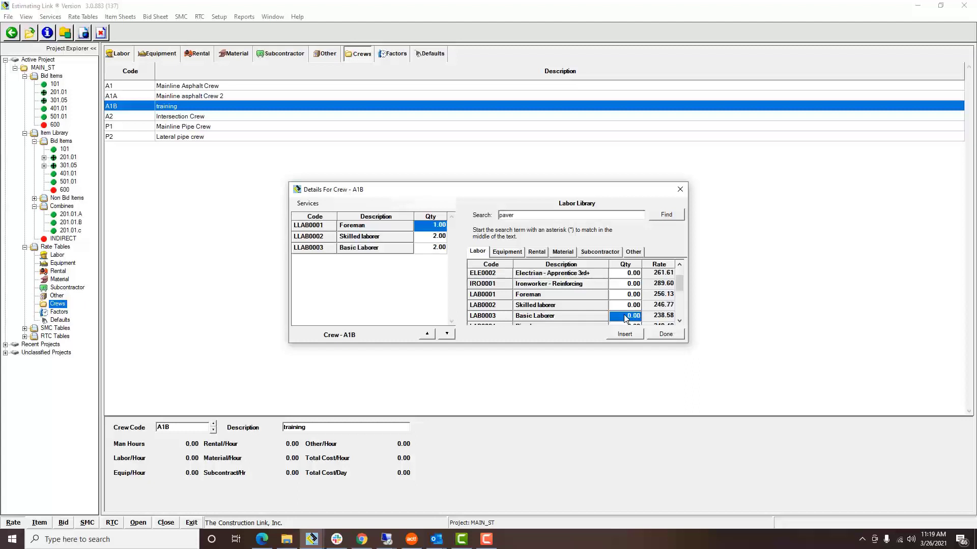
Step: Add one Class A Operator and one Class B Operator to the crew
key(Down)
key(Down)
key(Down)
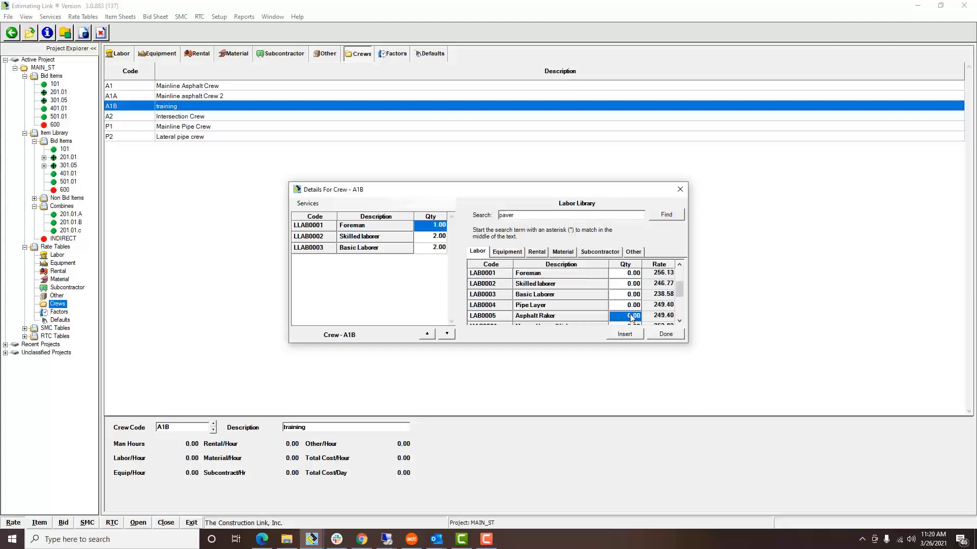
key(Down)
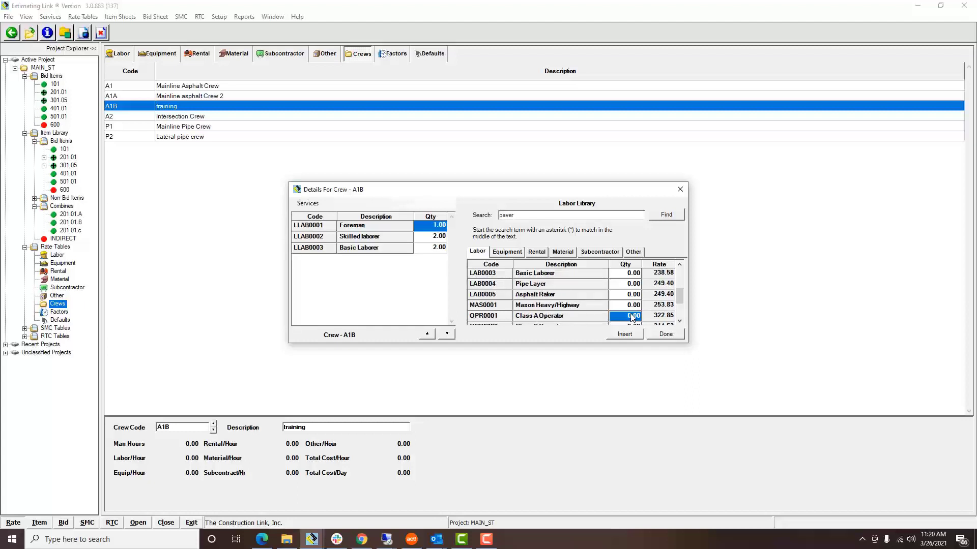
text(1)
key(Return)
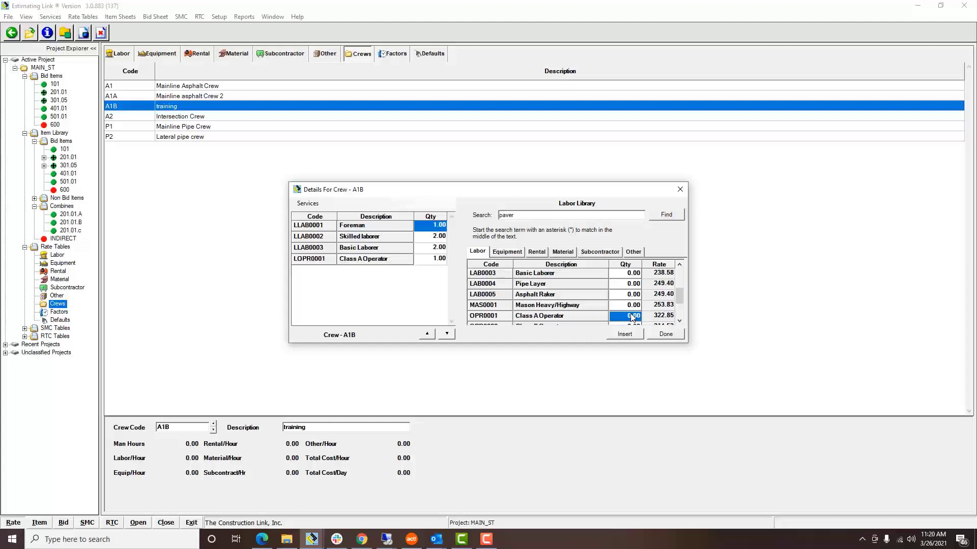
key(Down)
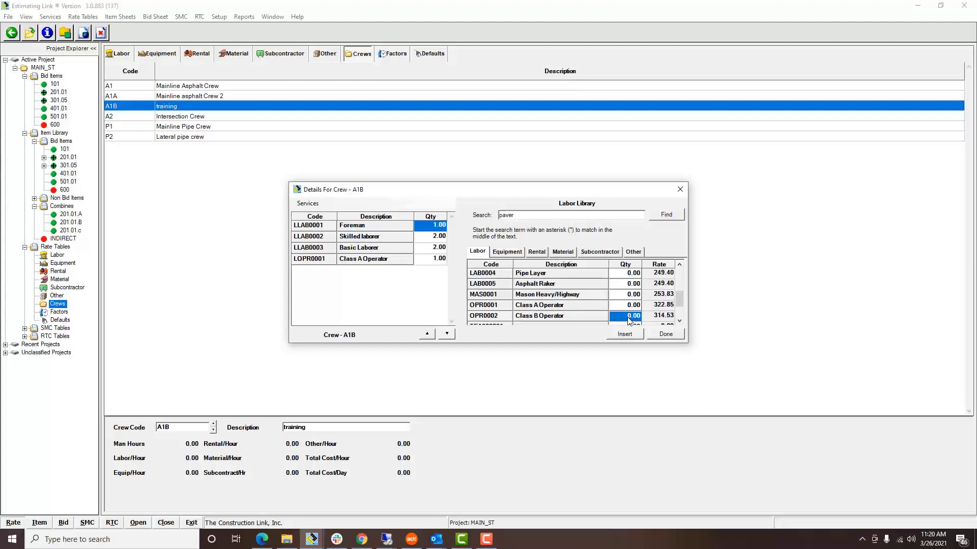
text(1)
key(Return)
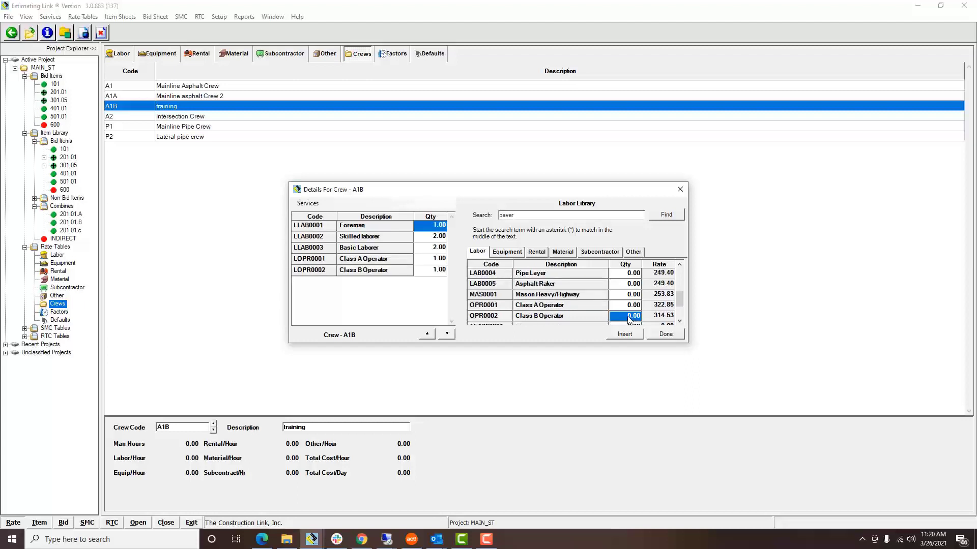
Step: Add one 3/4 ton Pickup to the crew from the equipment library
click(507, 251)
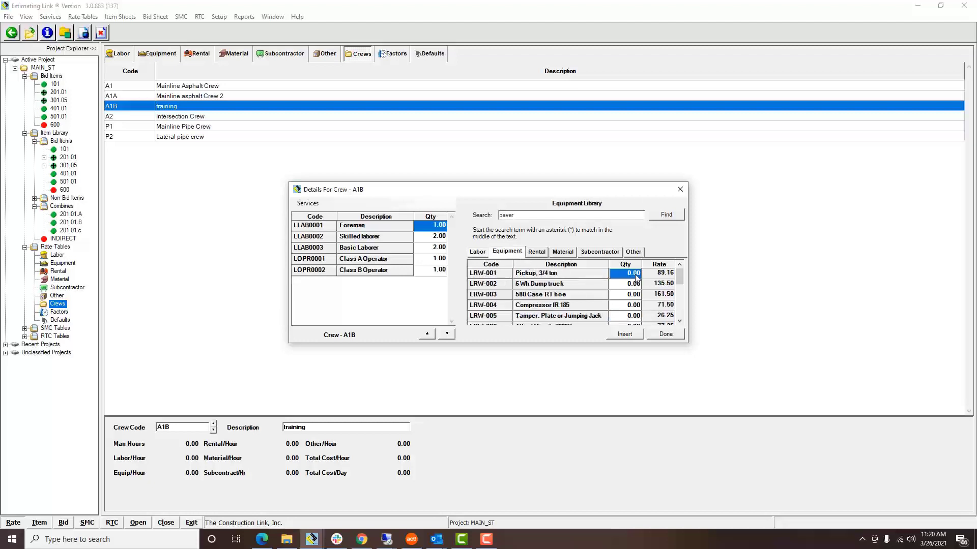
text(1)
key(Return)
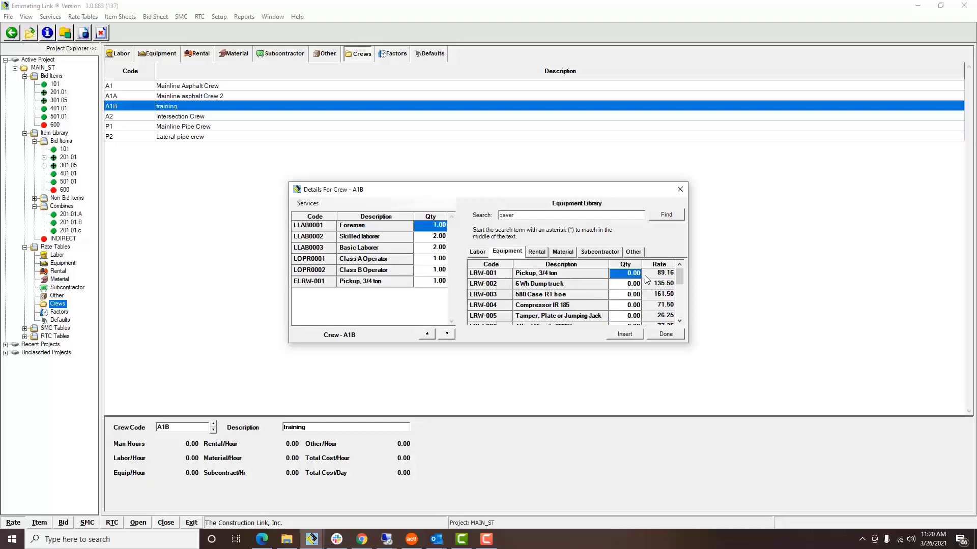
Step: Search the rental library for "paver", add one Asphalt Paver and one Roller - Asphalt, and finish the crew details
click(538, 253)
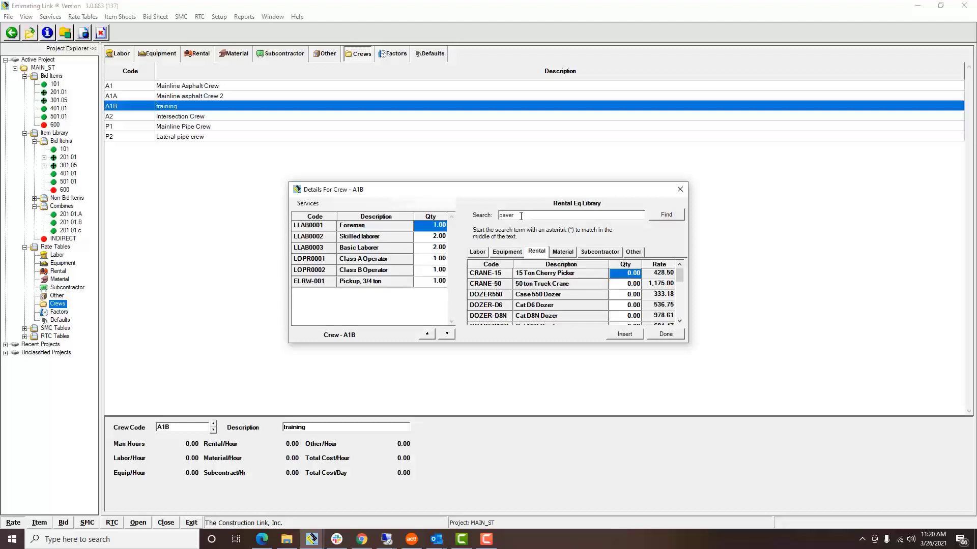
click(670, 216)
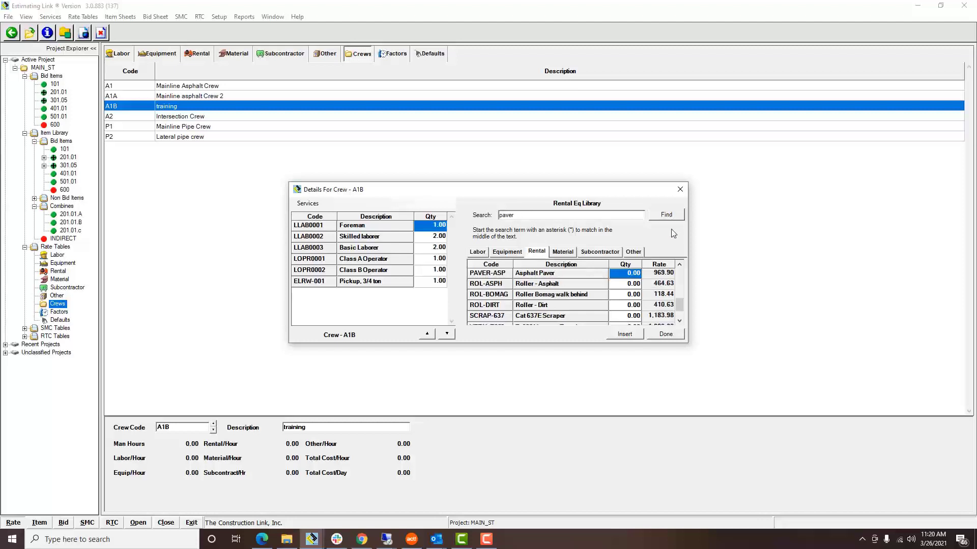
double_click(617, 277)
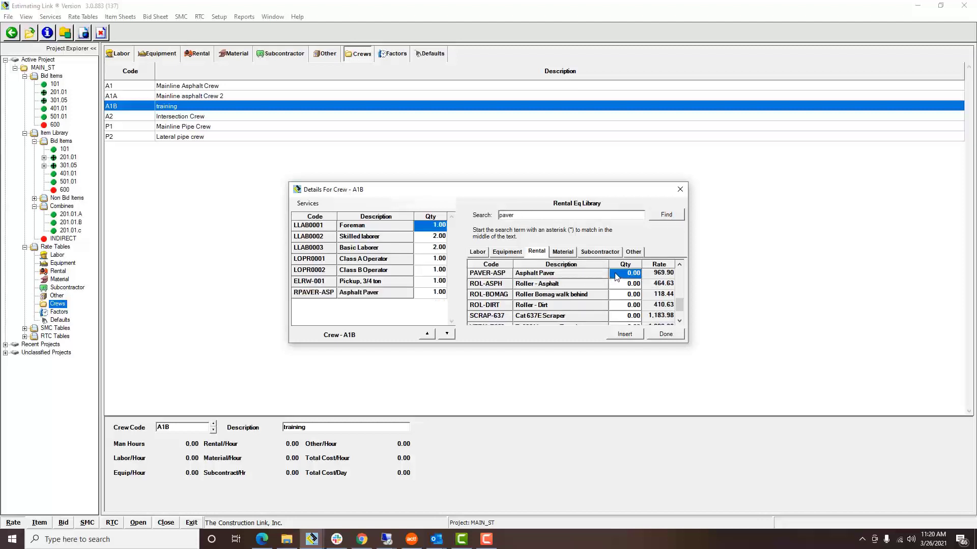
click(625, 285)
double_click(624, 283)
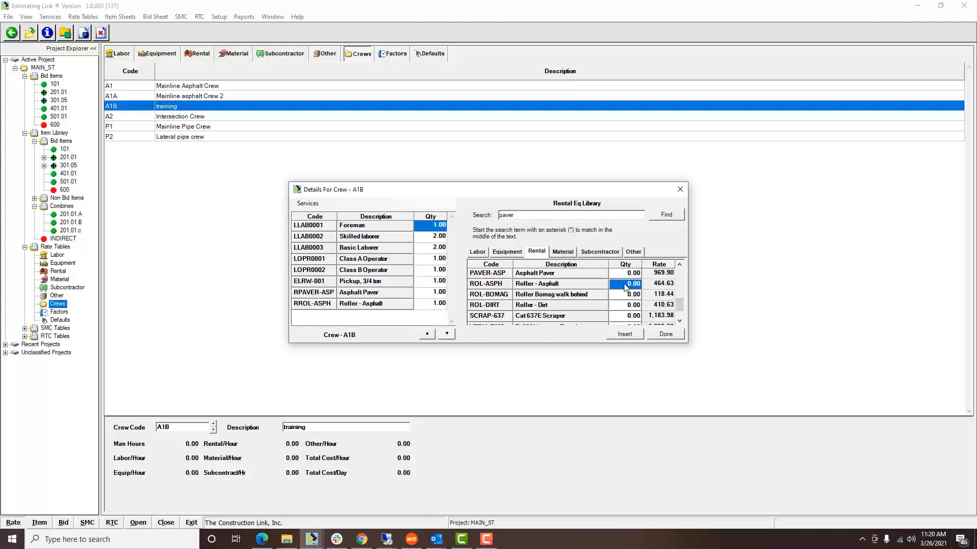
click(542, 255)
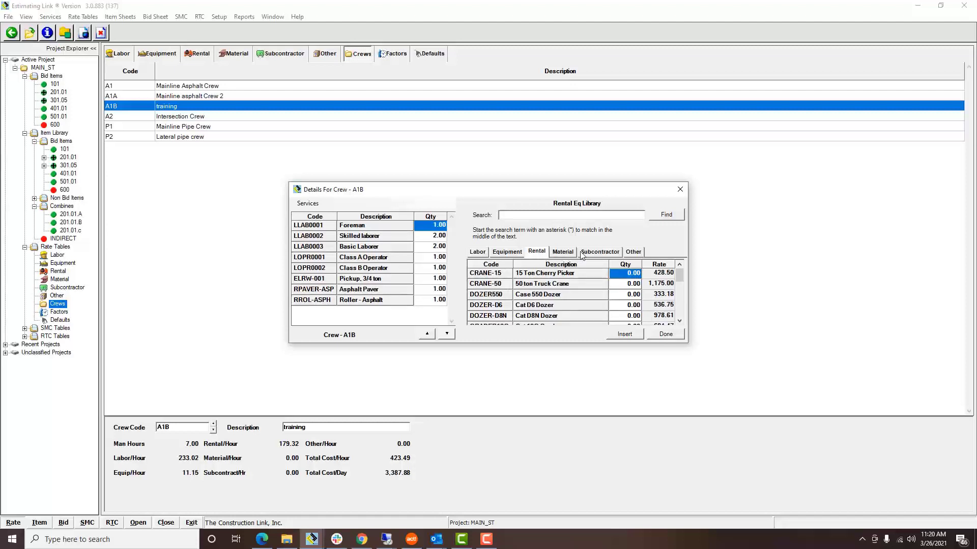
click(631, 253)
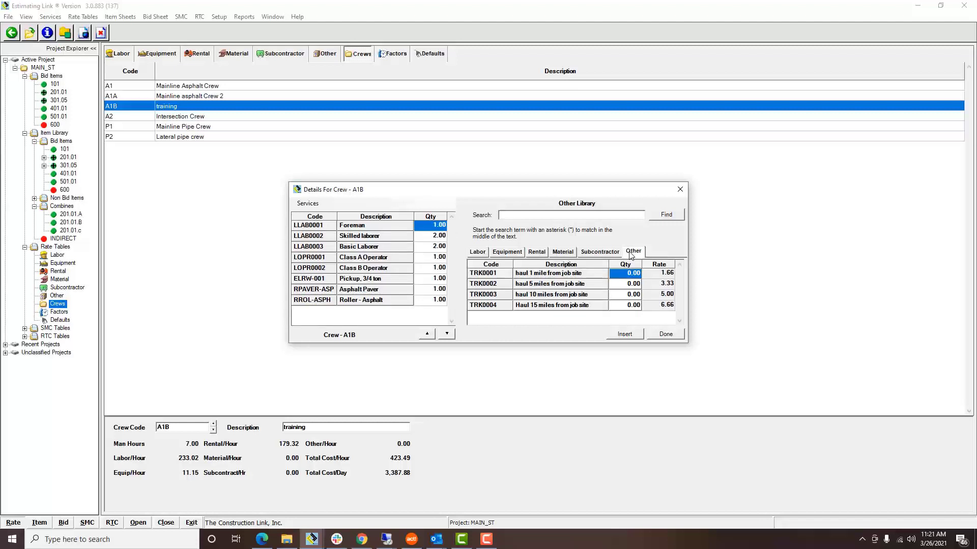
click(670, 334)
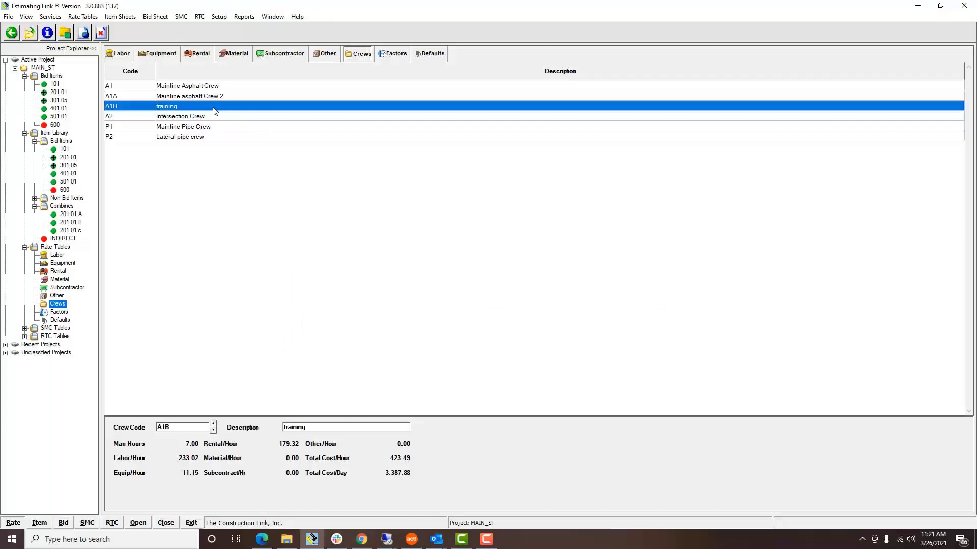
Step: Reopen the details of crew A1B and set the Class A Operator quantity to 2
double_click(192, 108)
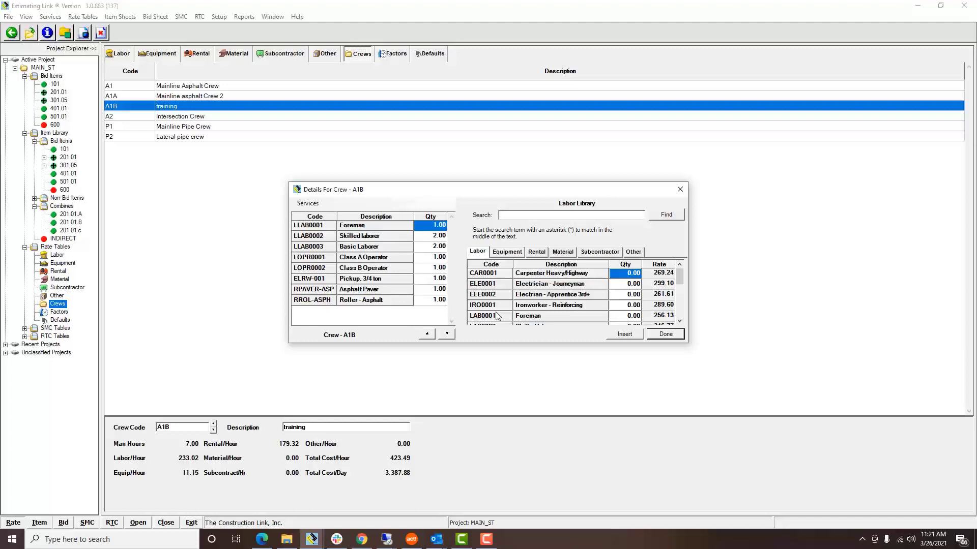
click(426, 259)
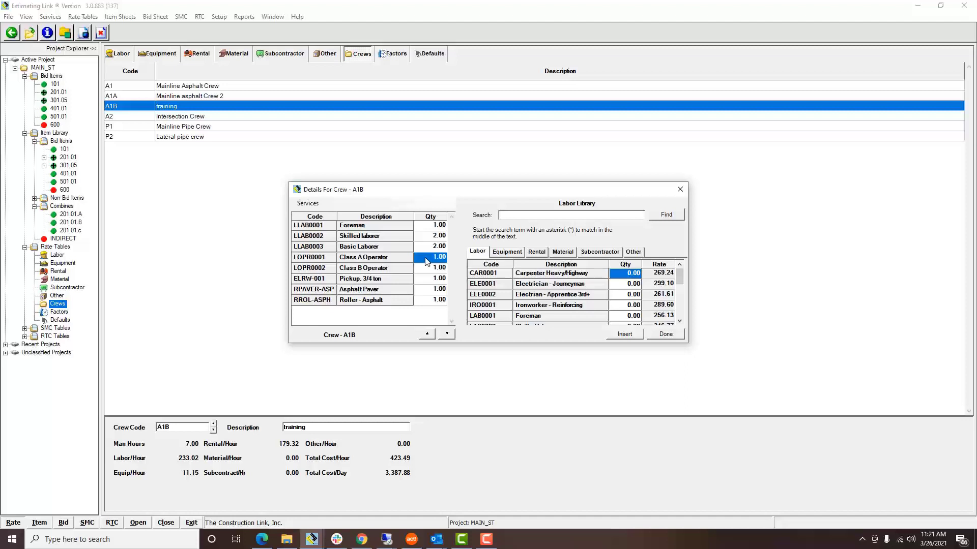
text(2)
key(Return)
Step: Add one Ironworker - Reinforcing to the crew from the labor library
click(629, 308)
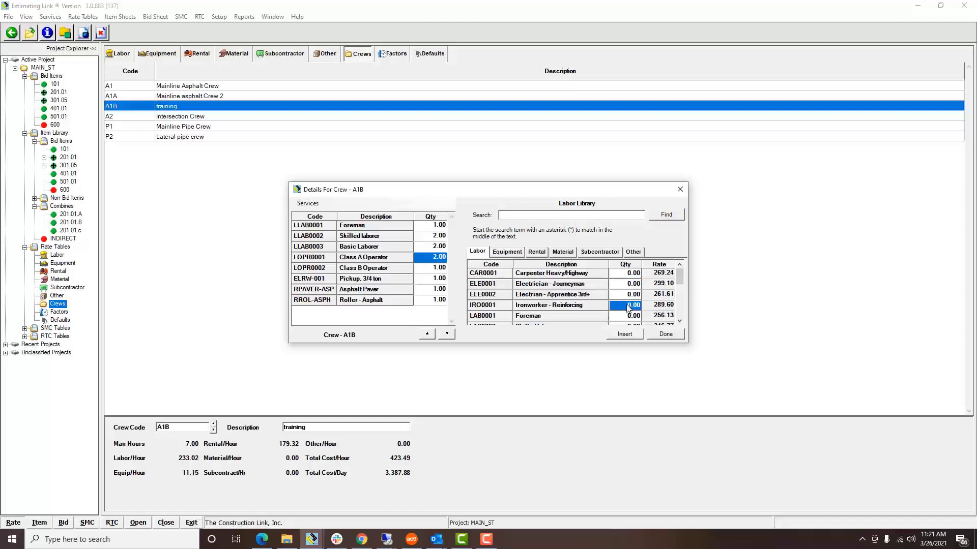
text(1)
key(Return)
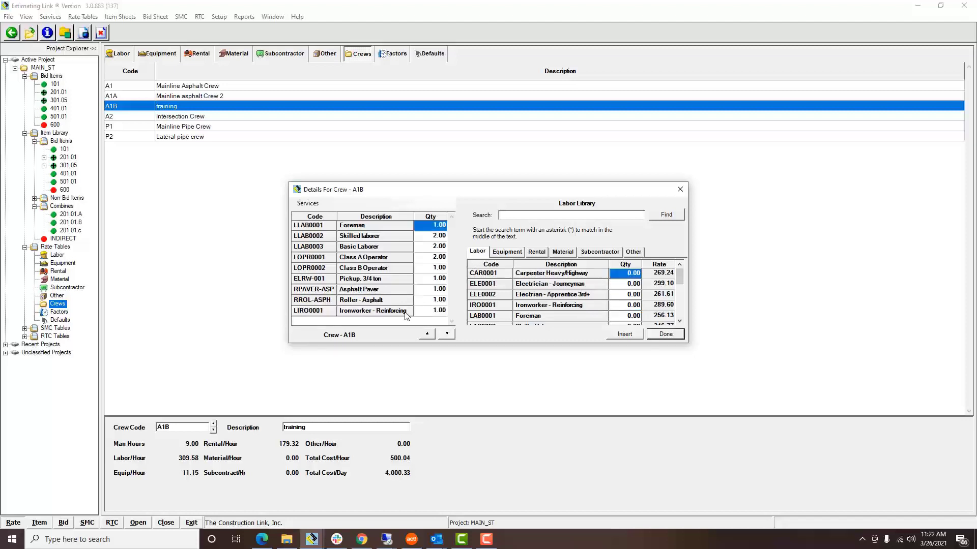
Step: Delete the Ironworker - Reinforcing entry from crew A1B and confirm the deletion
click(362, 313)
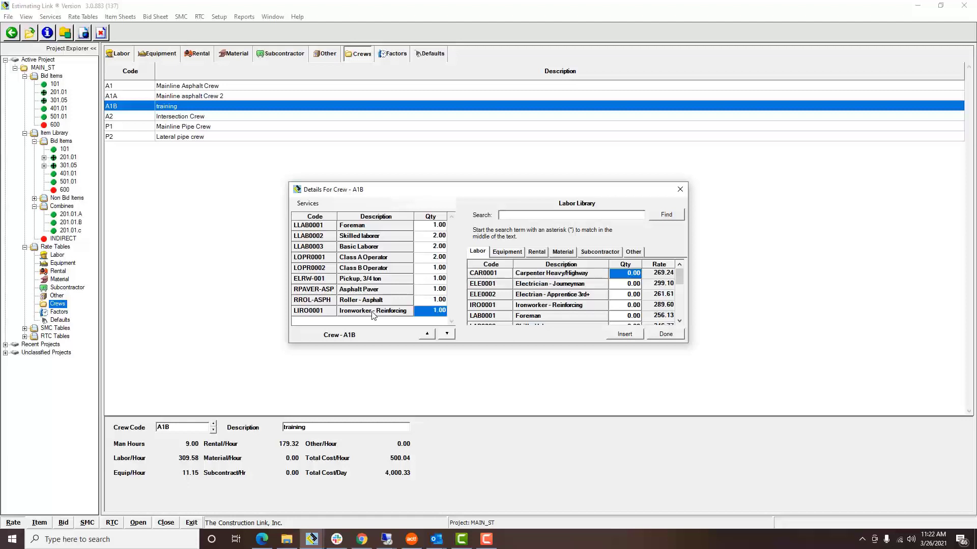
right_click(374, 315)
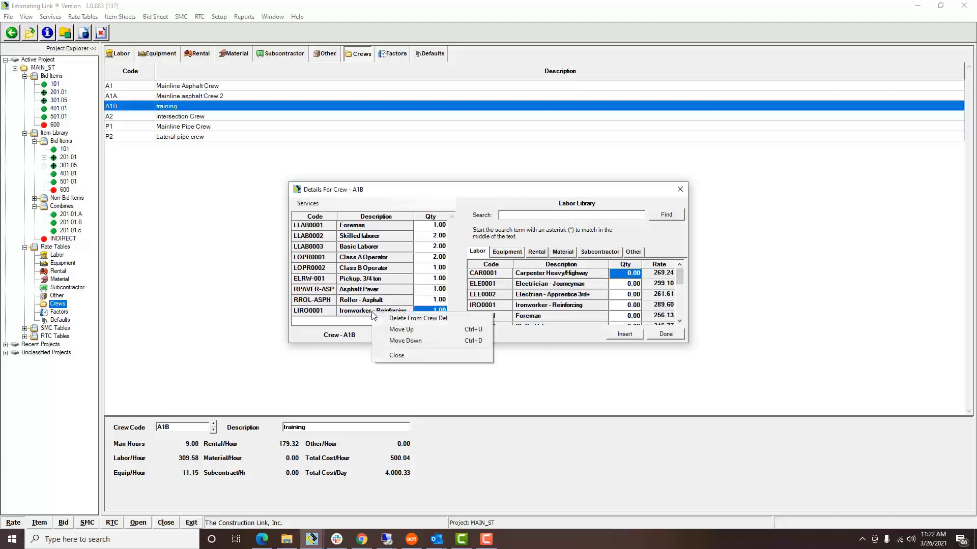
click(401, 318)
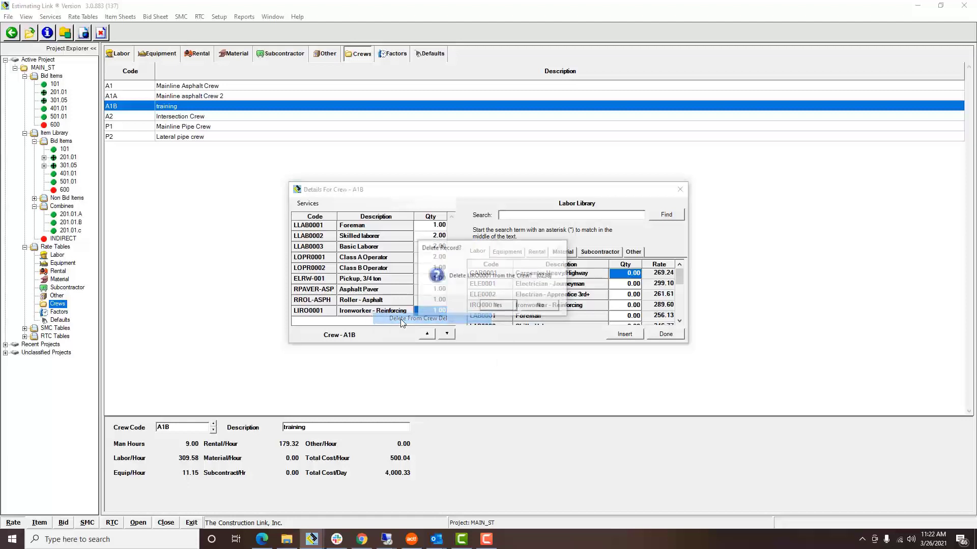
click(497, 306)
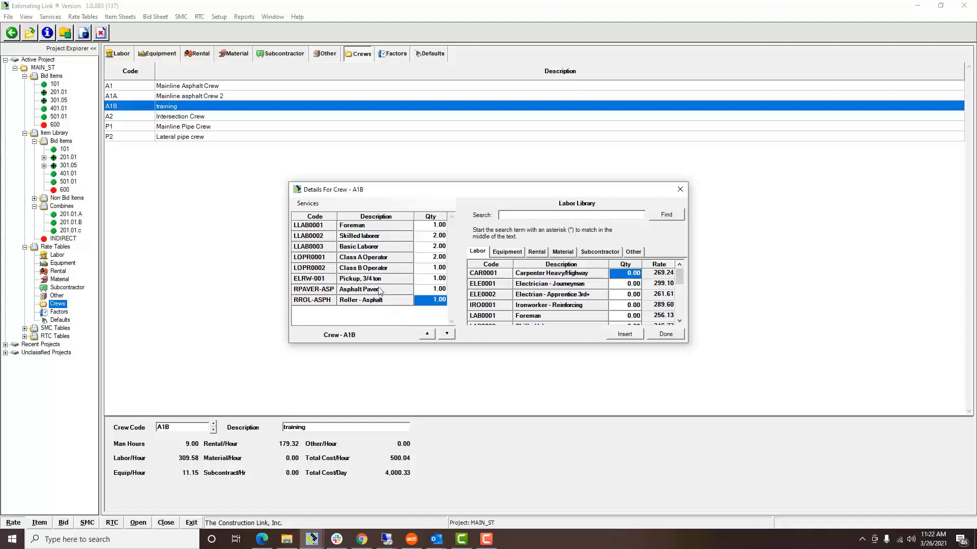
Step: Move Roller - Asphalt up to the first position in the crew's resource list
click(427, 335)
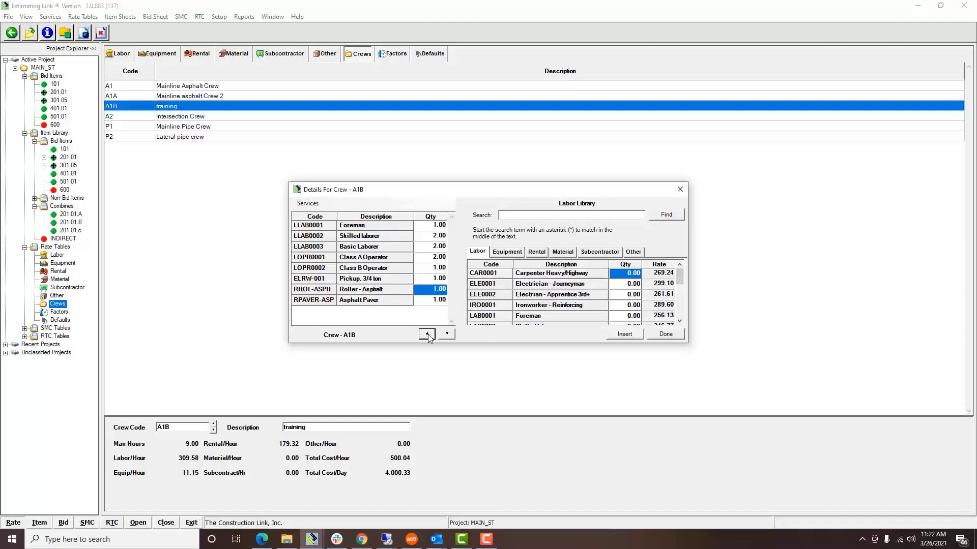
click(427, 336)
click(427, 335)
click(428, 335)
click(428, 335)
click(428, 334)
click(427, 335)
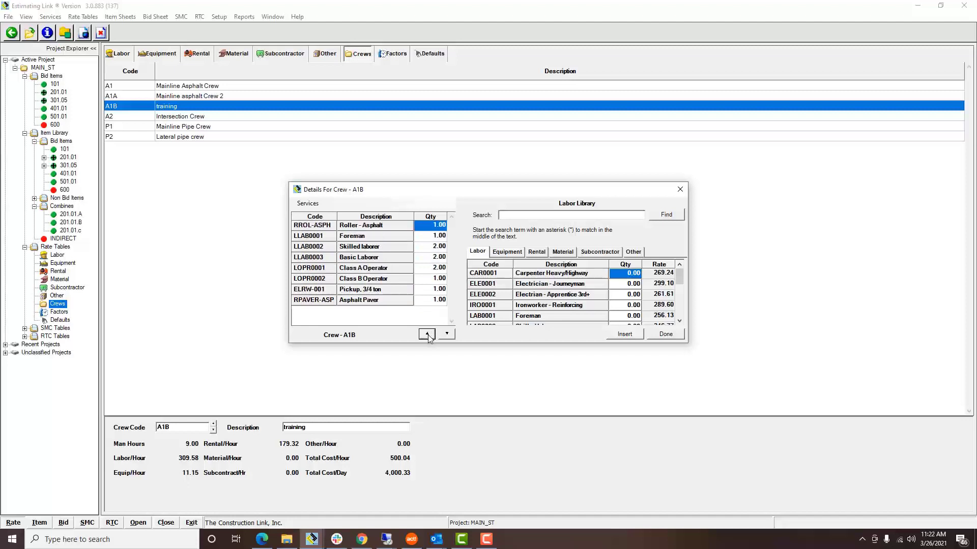
Step: Move Asphalt Paver up to directly below Roller - Asphalt and finish the crew details
click(388, 302)
click(428, 334)
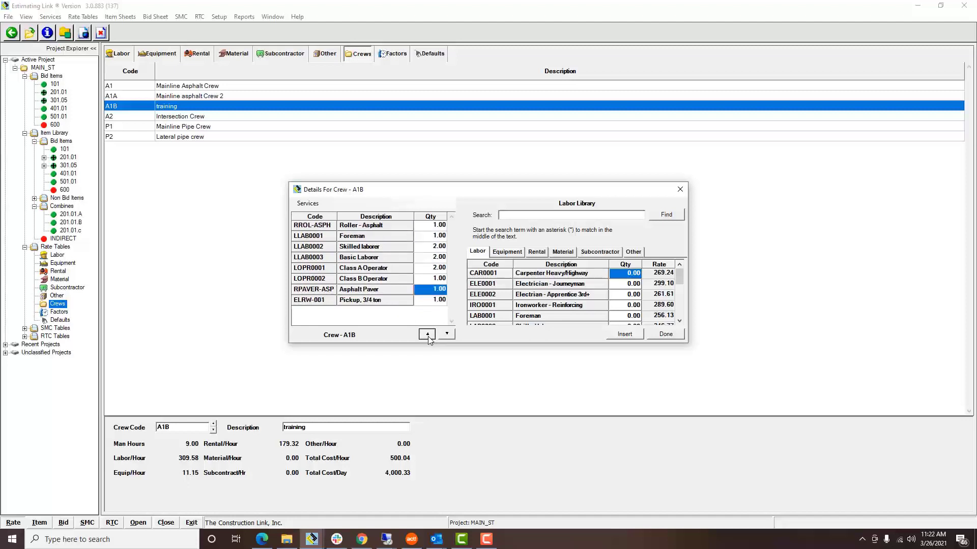
click(427, 334)
click(427, 335)
click(427, 334)
click(427, 334)
click(428, 335)
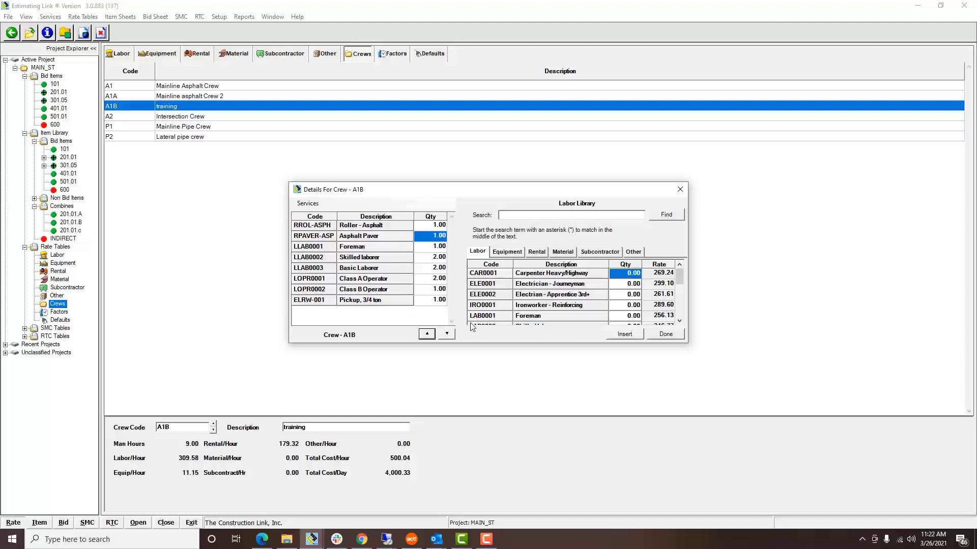
click(669, 335)
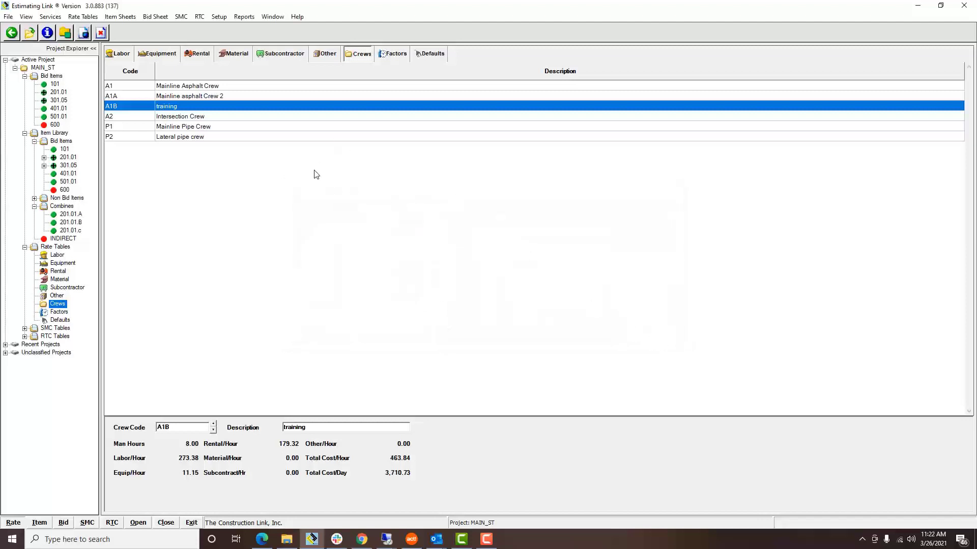